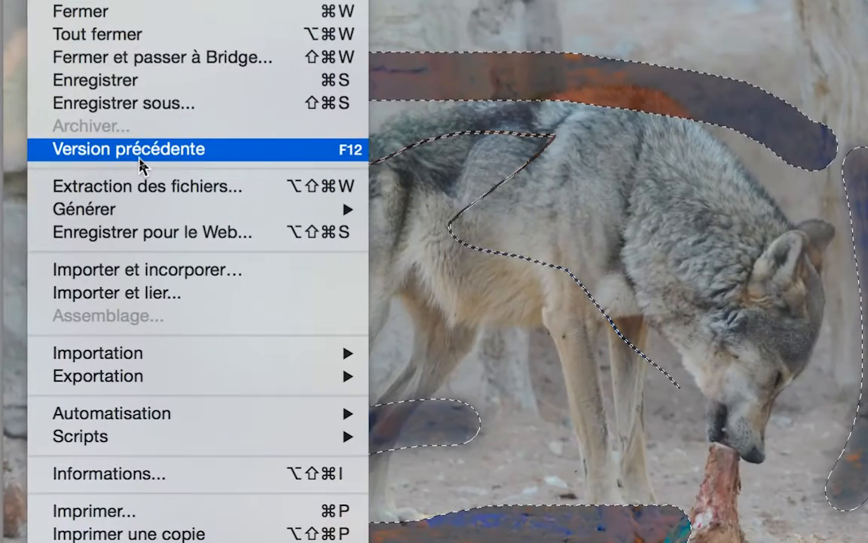
- Revert the wolf photo to its last saved version and add a new alpha channel displayed over the RGB composite
{"action": "left_click", "coordinate": [140, 166]}
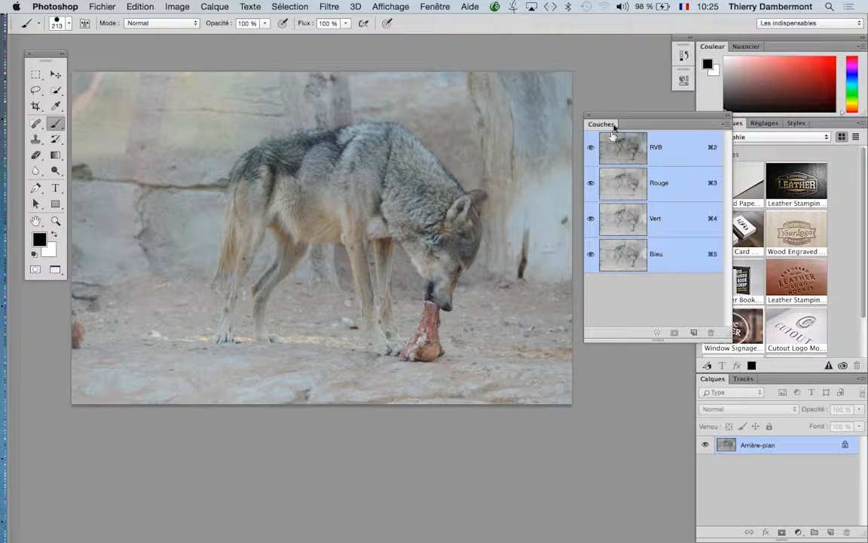
{"action": "left_click_drag", "start_coordinate": [614, 120], "coordinate": [554, 114]}
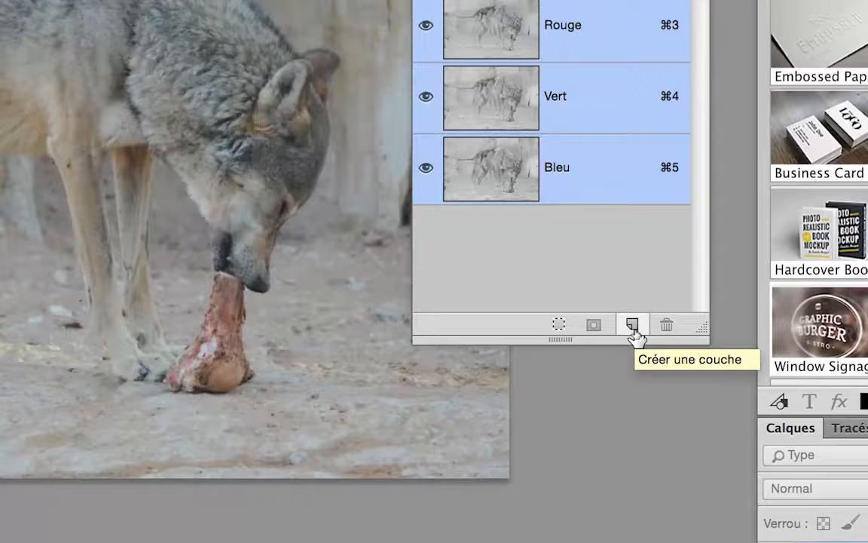
{"action": "left_click", "coordinate": [632, 327]}
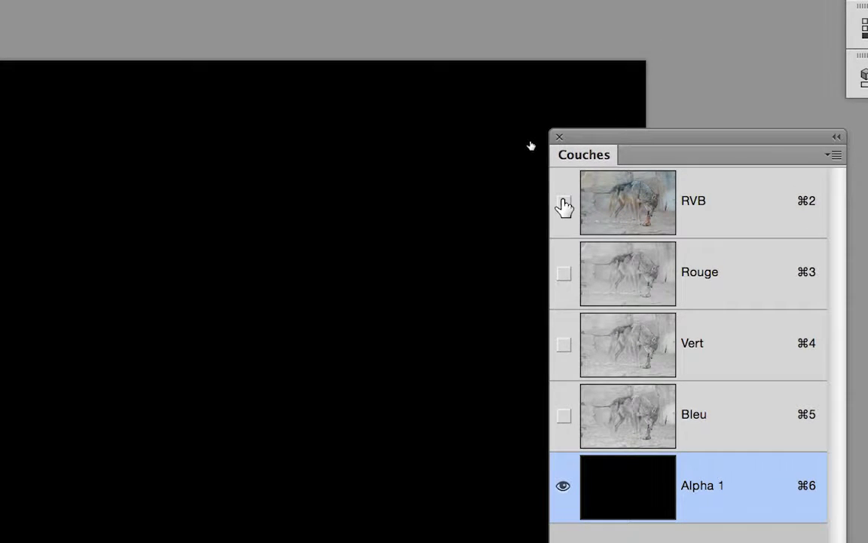
{"action": "left_click", "coordinate": [565, 207]}
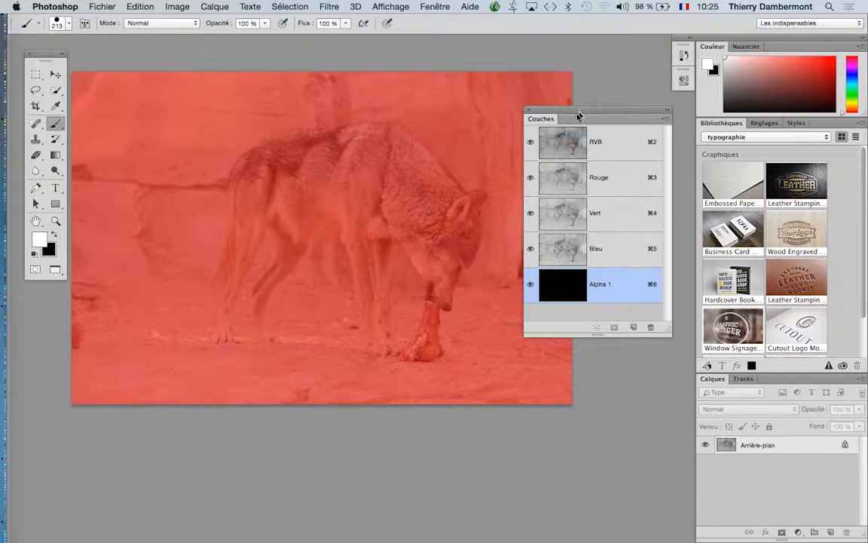
{"action": "left_click_drag", "start_coordinate": [579, 115], "coordinate": [620, 120]}
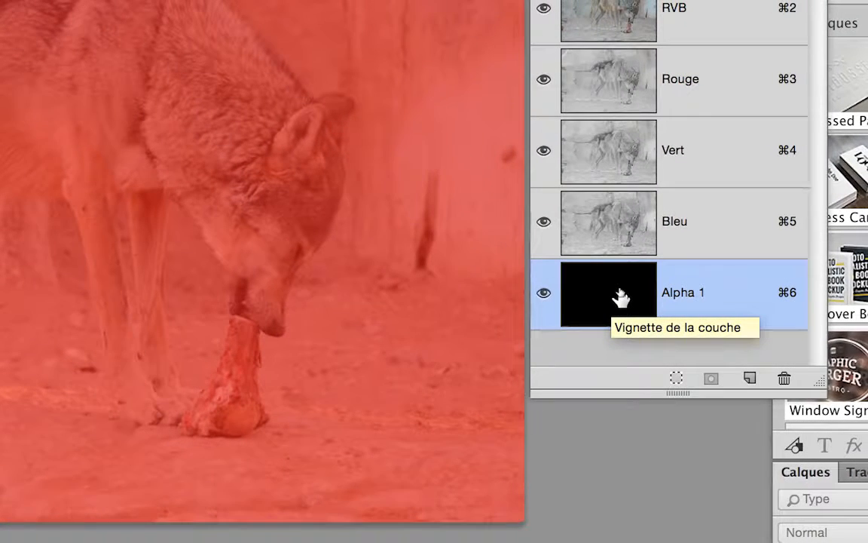
- Change the Alpha 1 channel's mask overlay colour to green (00ff24)
{"action": "double_click", "coordinate": [620, 298]}
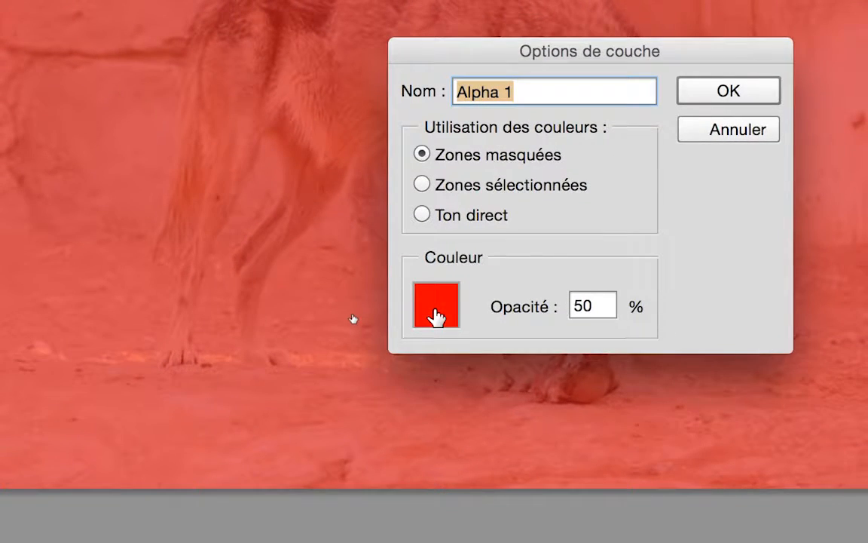
{"action": "left_click", "coordinate": [436, 317]}
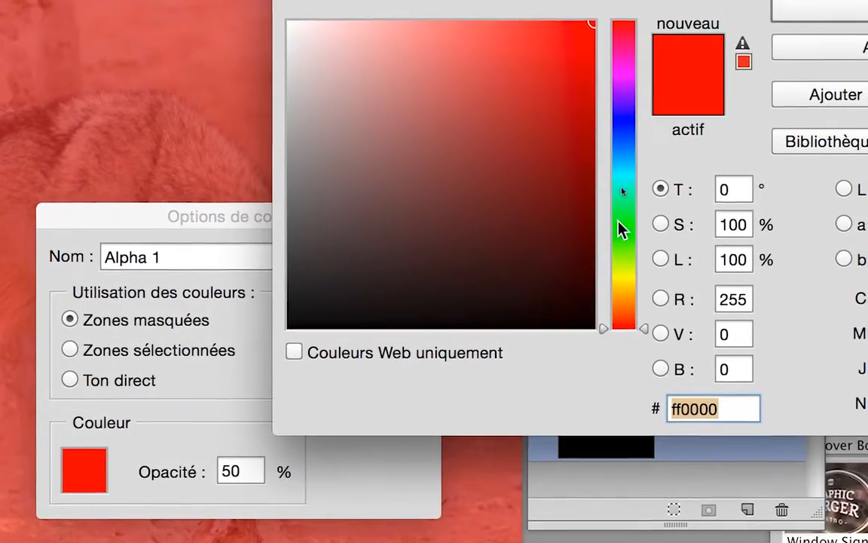
{"action": "left_click", "coordinate": [619, 220]}
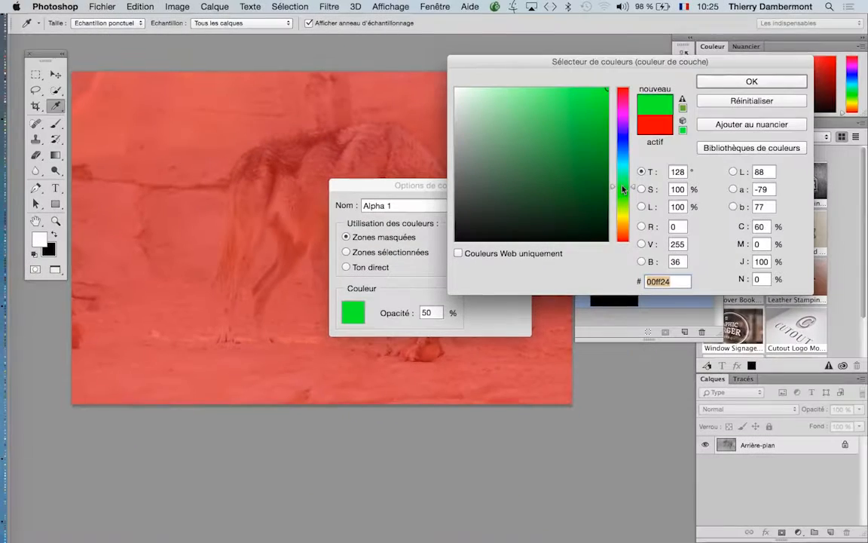
{"action": "left_click", "coordinate": [730, 83]}
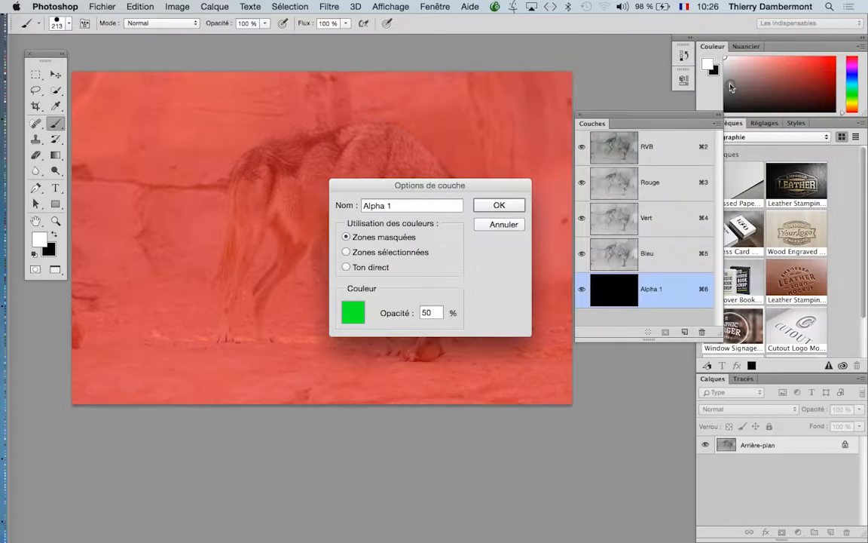
{"action": "left_click", "coordinate": [501, 204]}
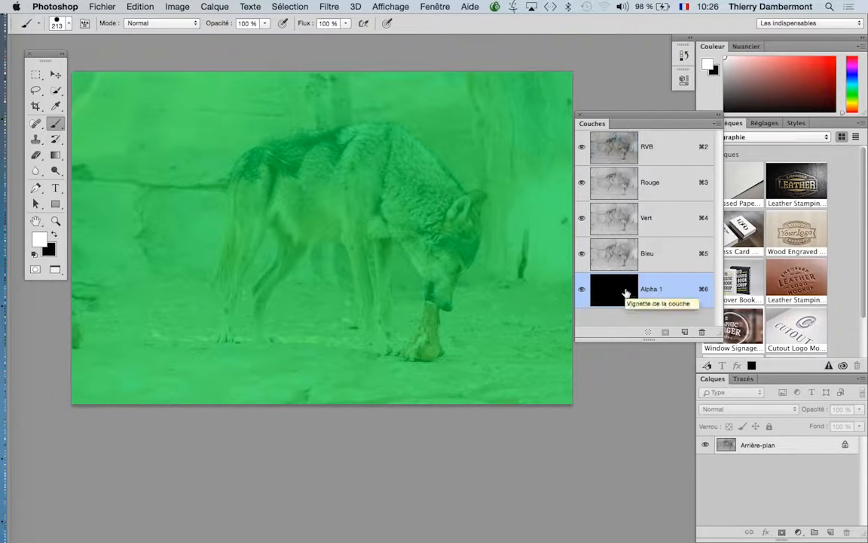
- Change the Alpha 1 channel's mask overlay colour to blue-green (00ff8a)
{"action": "double_click", "coordinate": [626, 294]}
{"action": "left_click", "coordinate": [354, 311]}
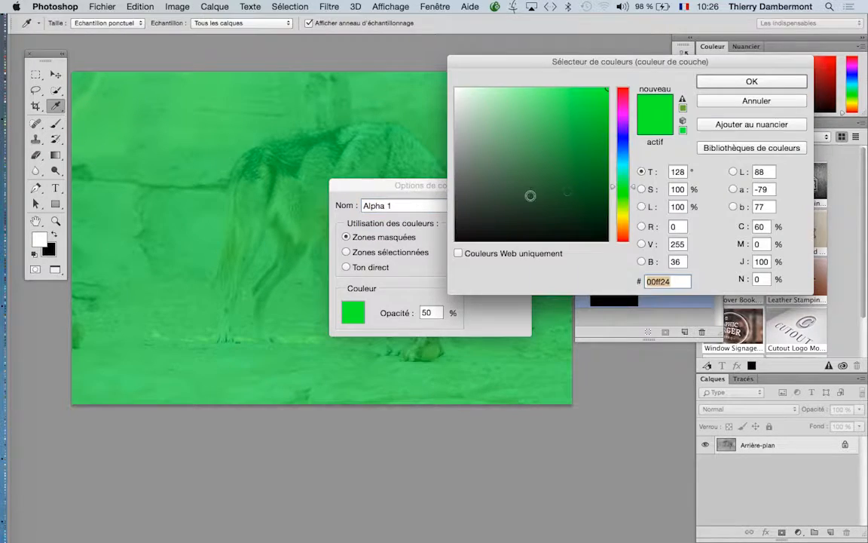
{"action": "left_click_drag", "start_coordinate": [624, 198], "coordinate": [625, 179]}
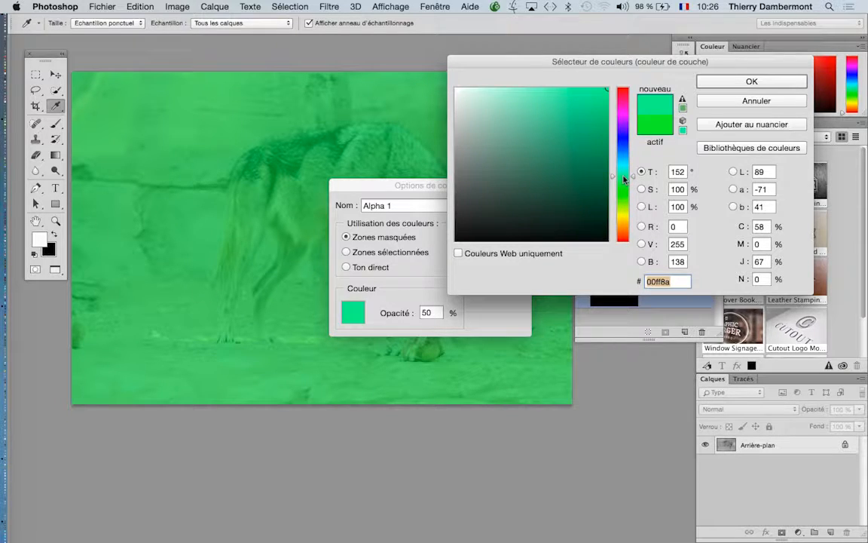
{"action": "left_click", "coordinate": [744, 81]}
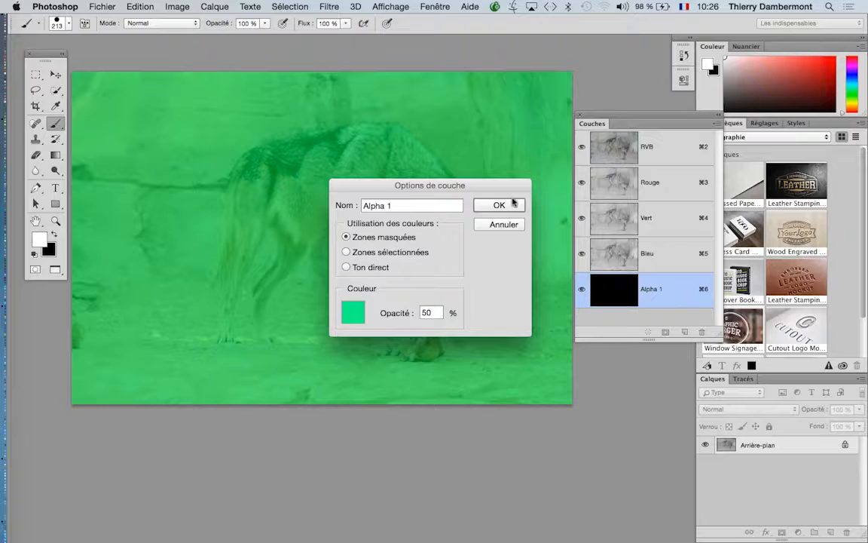
{"action": "left_click", "coordinate": [512, 203]}
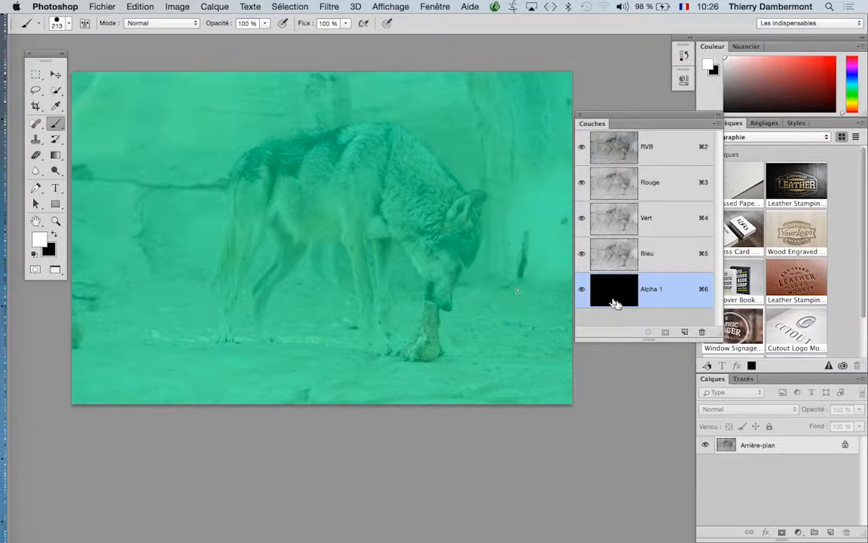
- Set the Alpha 1 channel's mask overlay colour to red (ff000c)
{"action": "double_click", "coordinate": [615, 301]}
{"action": "left_click", "coordinate": [354, 313]}
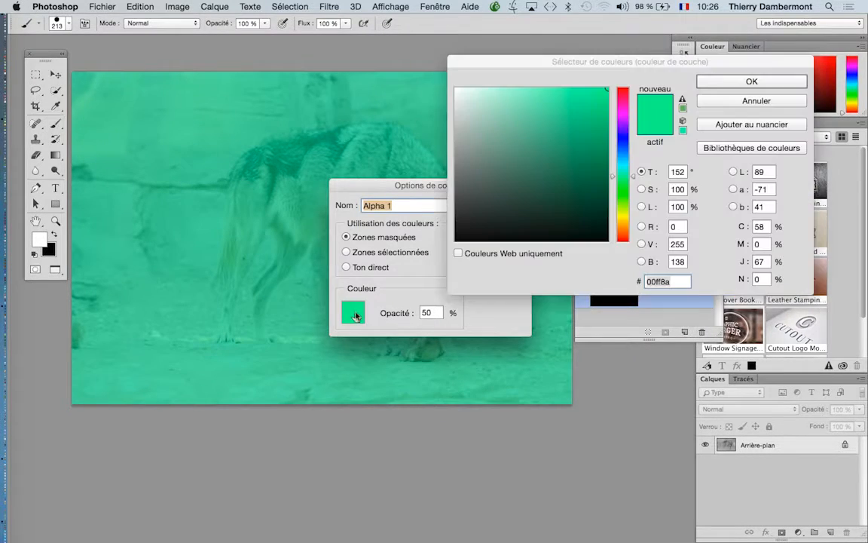
{"action": "left_click_drag", "start_coordinate": [624, 177], "coordinate": [616, 78]}
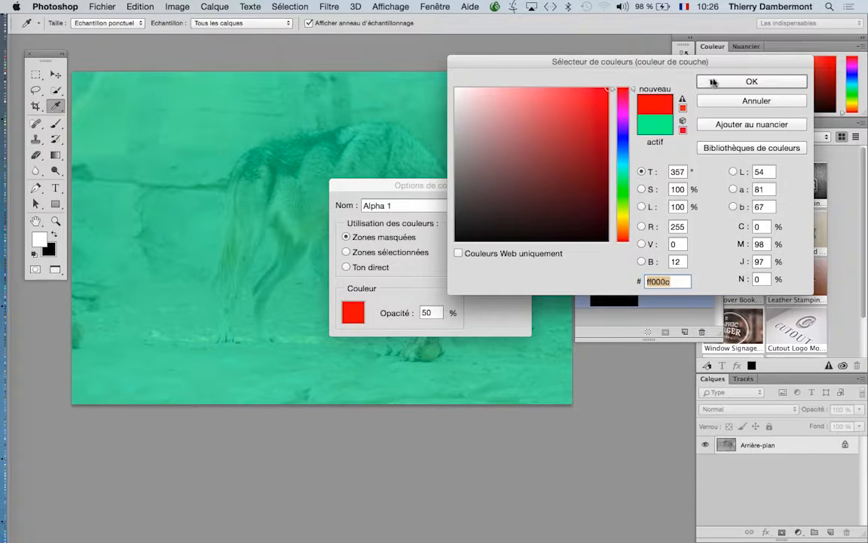
{"action": "left_click", "coordinate": [747, 81]}
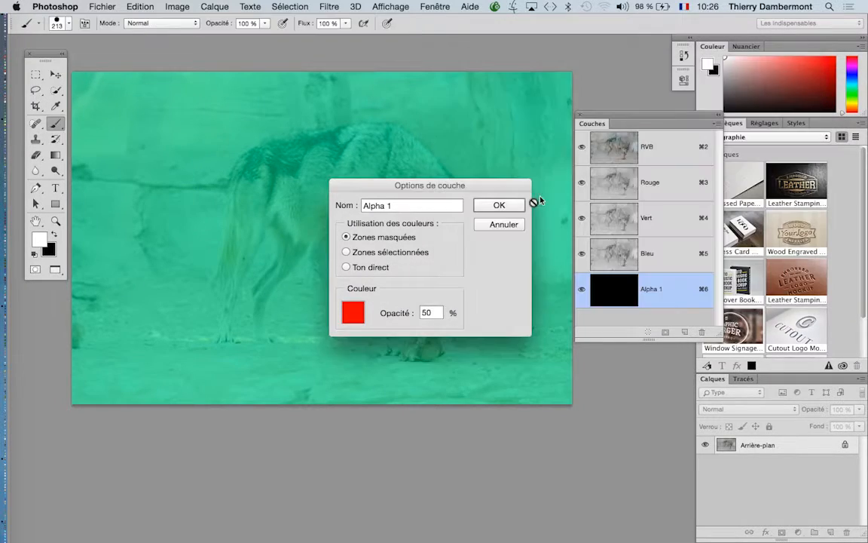
{"action": "left_click", "coordinate": [499, 205]}
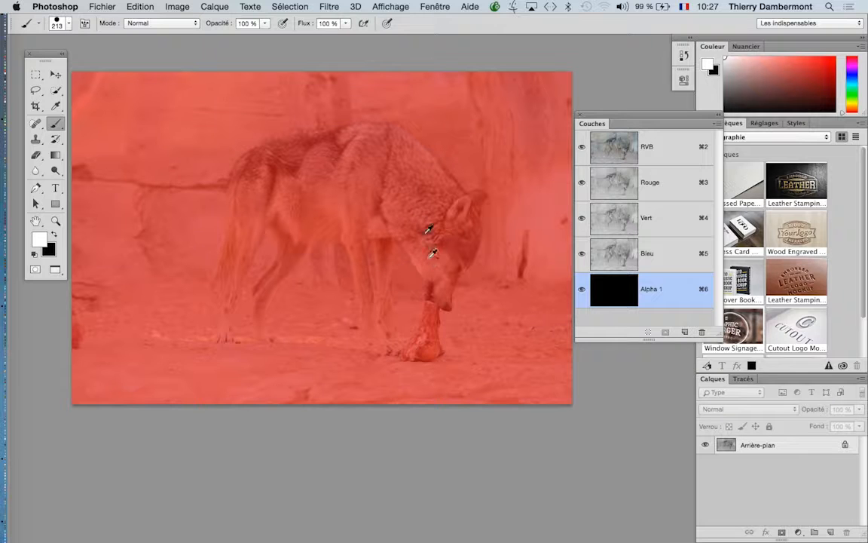
- Paint white in Alpha 1 along the wolf's forehead, just inside its outline, with a soft 60 px brush
{"action": "scroll", "coordinate": [431, 218], "scroll_direction": "up", "scroll_amount": 10}
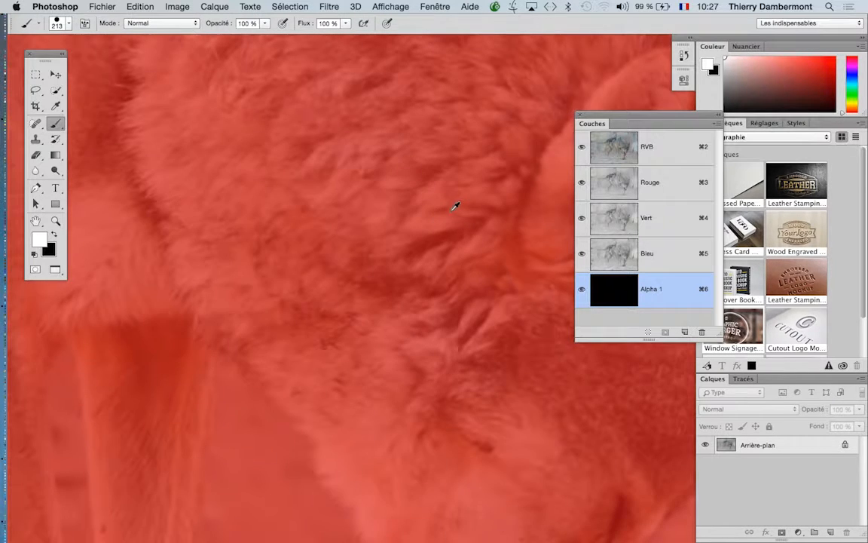
{"action": "scroll", "coordinate": [454, 205], "scroll_direction": "down", "scroll_amount": 4}
{"action": "left_click_drag", "start_coordinate": [505, 156], "coordinate": [336, 184]}
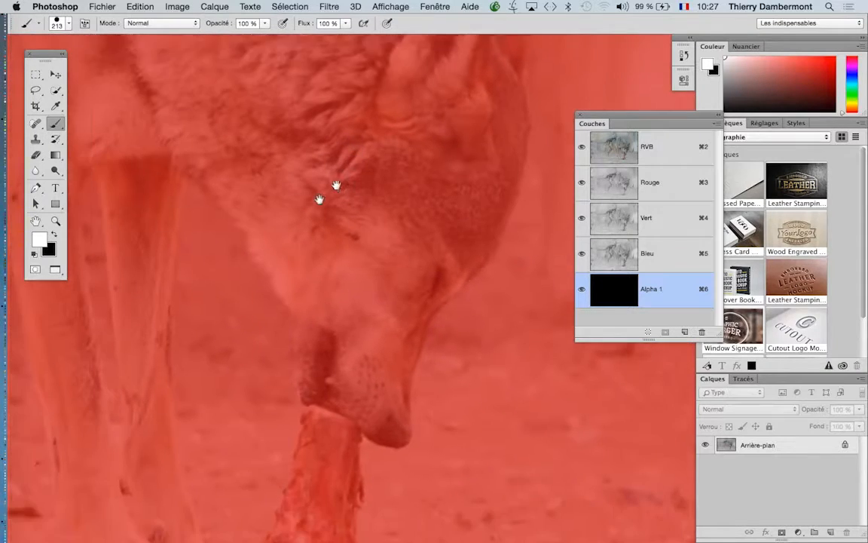
{"action": "left_click_drag", "start_coordinate": [320, 263], "coordinate": [391, 223]}
{"action": "left_click_drag", "start_coordinate": [283, 264], "coordinate": [397, 255]}
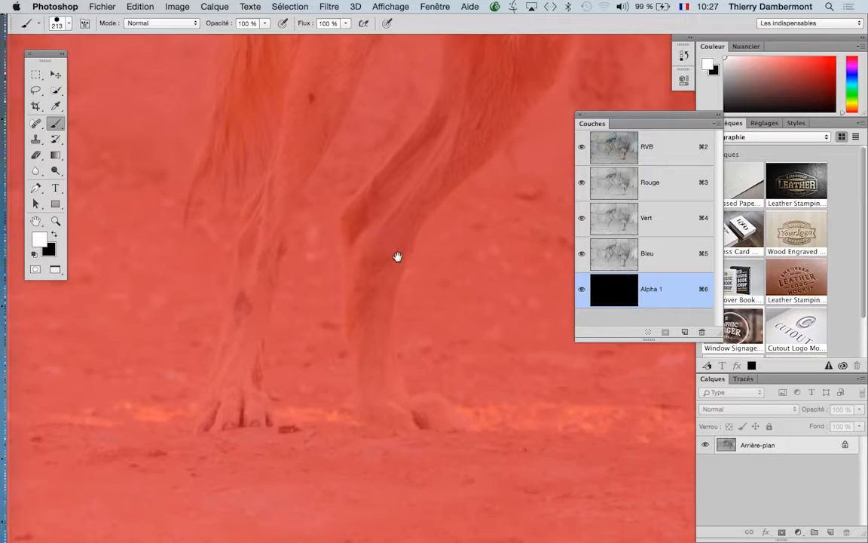
{"action": "mouse_move", "coordinate": [335, 268]}
{"action": "left_mouse_down"}
{"action": "mouse_move", "coordinate": [331, 384]}
{"action": "mouse_move", "coordinate": [314, 406]}
{"action": "mouse_move", "coordinate": [409, 263]}
{"action": "mouse_move", "coordinate": [285, 271]}
{"action": "mouse_move", "coordinate": [393, 315]}
{"action": "mouse_move", "coordinate": [340, 312]}
{"action": "mouse_move", "coordinate": [251, 267]}
{"action": "mouse_move", "coordinate": [378, 394]}
{"action": "mouse_move", "coordinate": [337, 270]}
{"action": "mouse_move", "coordinate": [341, 438]}
{"action": "mouse_move", "coordinate": [359, 360]}
{"action": "mouse_move", "coordinate": [346, 330]}
{"action": "left_mouse_up"}
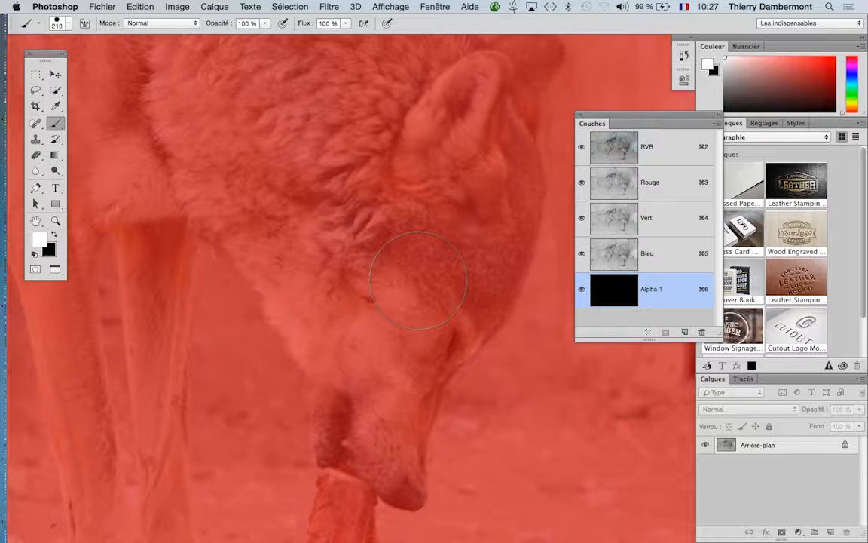
{"action": "mouse_move", "coordinate": [419, 281]}
{"action": "left_mouse_down", "text": "ctrl+alt"}
{"action": "mouse_move", "coordinate": [364, 286]}
{"action": "mouse_move", "coordinate": [365, 302]}
{"action": "mouse_move", "coordinate": [388, 291]}
{"action": "mouse_move", "coordinate": [413, 160]}
{"action": "mouse_move", "coordinate": [413, 190]}
{"action": "left_mouse_up", "text": "ctrl+alt"}
{"action": "mouse_move", "coordinate": [413, 229]}
{"action": "left_mouse_down", "text": "ctrl+alt"}
{"action": "mouse_move", "coordinate": [417, 160]}
{"action": "mouse_move", "coordinate": [411, 224]}
{"action": "mouse_move", "coordinate": [384, 223]}
{"action": "mouse_move", "coordinate": [402, 192]}
{"action": "left_mouse_up", "text": "ctrl+alt"}
{"action": "mouse_move", "coordinate": [520, 143]}
{"action": "left_mouse_down"}
{"action": "mouse_move", "coordinate": [530, 211]}
{"action": "mouse_move", "coordinate": [519, 247]}
{"action": "mouse_move", "coordinate": [486, 314]}
{"action": "mouse_move", "coordinate": [431, 377]}
{"action": "left_mouse_up"}
- Extend the white stroke from the forehead onto the upper muzzle and past its edge into the background
{"action": "left_click_drag", "start_coordinate": [419, 261], "coordinate": [419, 174]}
{"action": "scroll", "coordinate": [419, 175], "scroll_direction": "down", "scroll_amount": 5}
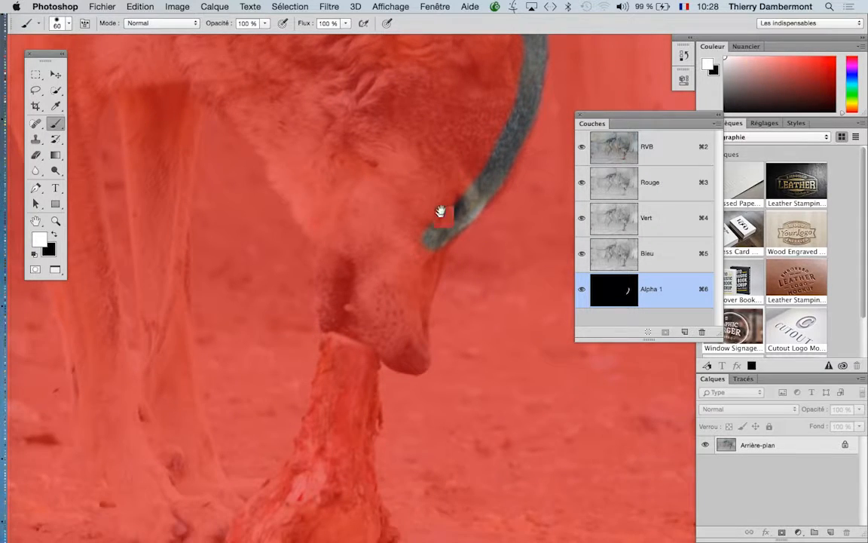
{"action": "left_click_drag", "start_coordinate": [427, 223], "coordinate": [471, 263]}
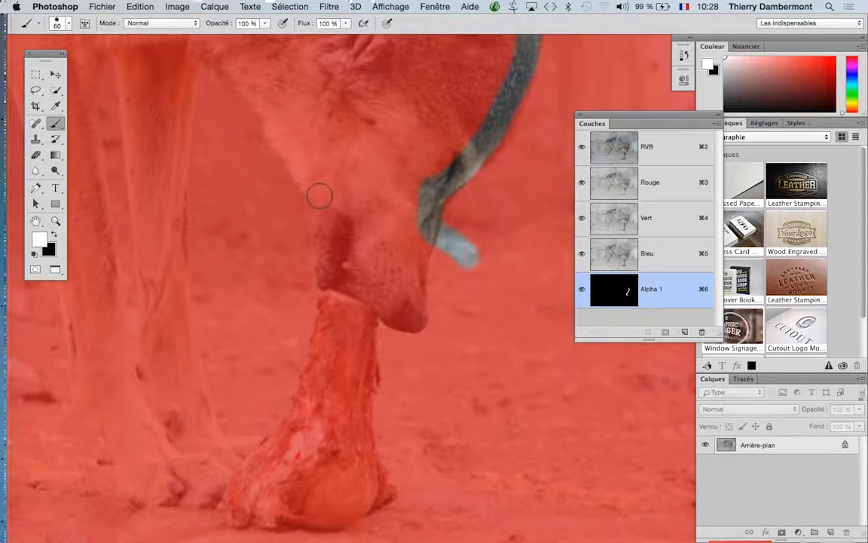
- Paint black over the spill beyond the muzzle to mask the background again, and restore white as the foreground colour
{"action": "key", "text": "x"}
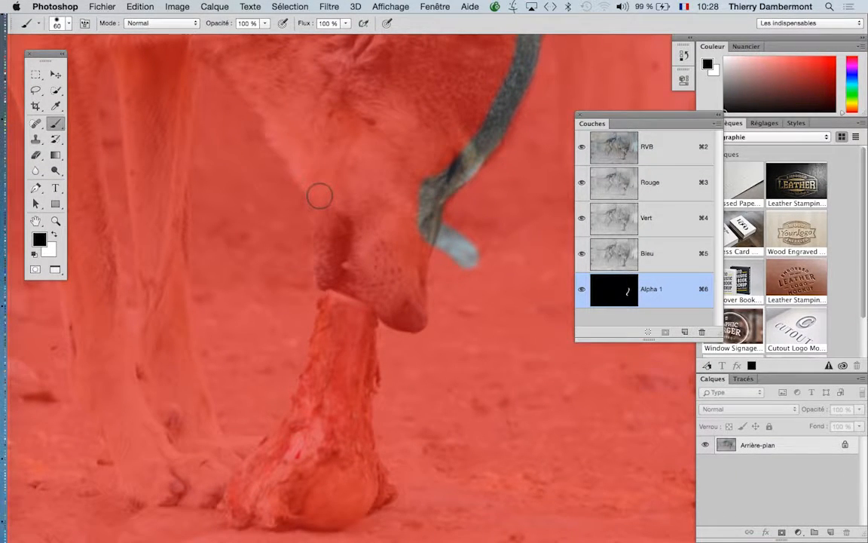
{"action": "key", "text": "x"}
{"action": "key", "text": "x"}
{"action": "key", "text": "x"}
{"action": "key", "text": "x"}
{"action": "left_click_drag", "start_coordinate": [458, 220], "coordinate": [465, 248]}
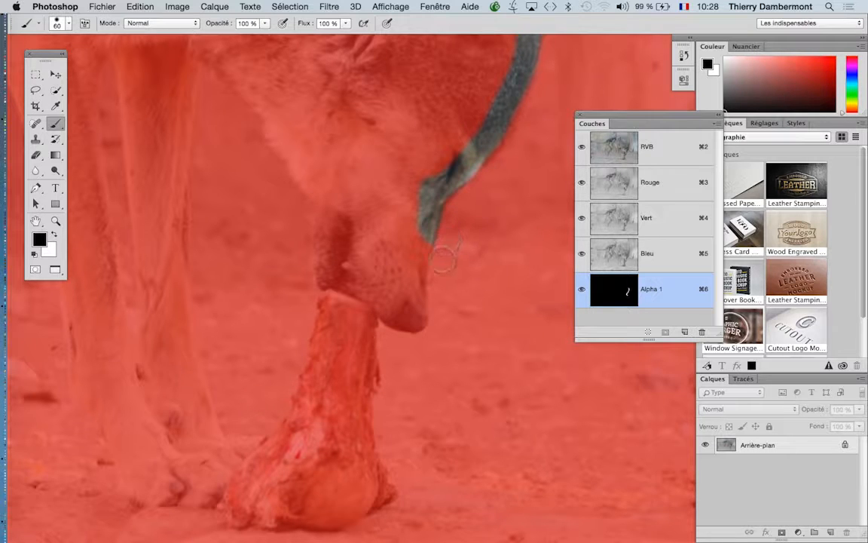
{"action": "key", "text": "x"}
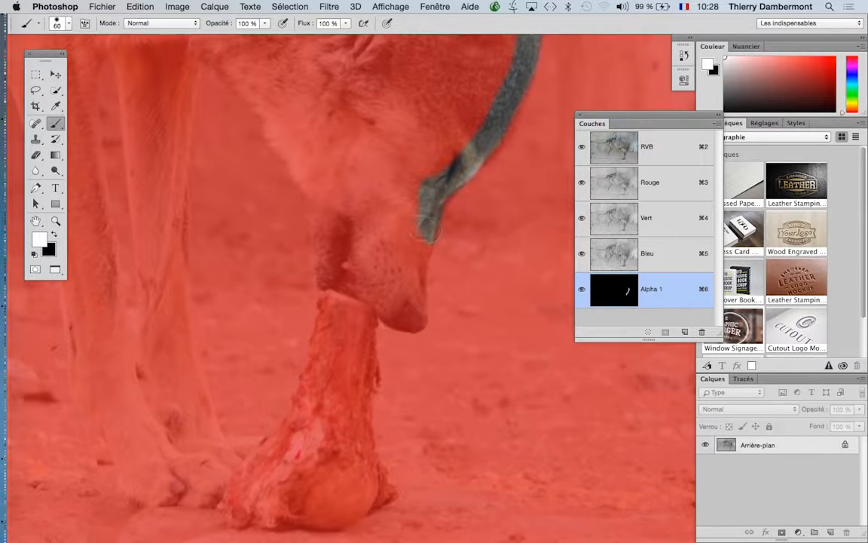
- Paint white down the rest of the muzzle, around the nose and along the mouth with a harder 52 px brush
{"action": "left_click_drag", "start_coordinate": [436, 197], "coordinate": [398, 331]}
{"action": "left_click_drag", "start_coordinate": [471, 227], "coordinate": [460, 373]}
{"action": "mouse_move", "coordinate": [467, 191]}
{"action": "left_mouse_down"}
{"action": "mouse_move", "coordinate": [468, 202]}
{"action": "mouse_move", "coordinate": [451, 206]}
{"action": "mouse_move", "coordinate": [459, 163]}
{"action": "left_mouse_up"}
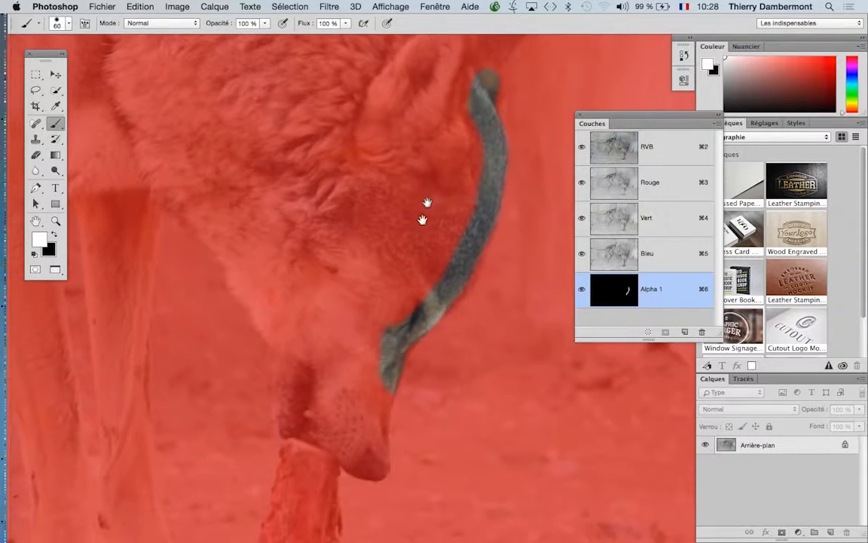
{"action": "left_click_drag", "start_coordinate": [424, 209], "coordinate": [436, 172]}
{"action": "scroll", "coordinate": [407, 355], "scroll_direction": "up", "scroll_amount": 3}
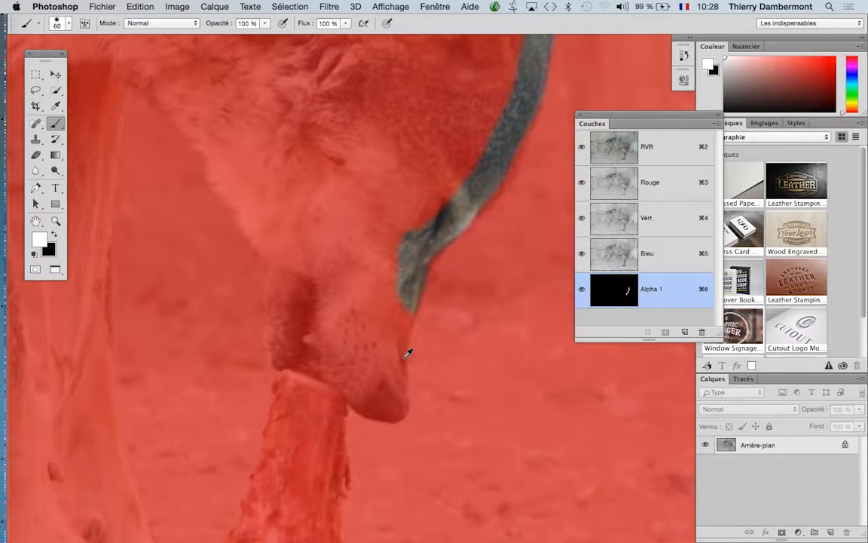
{"action": "scroll", "coordinate": [448, 357], "scroll_direction": "up", "scroll_amount": 1}
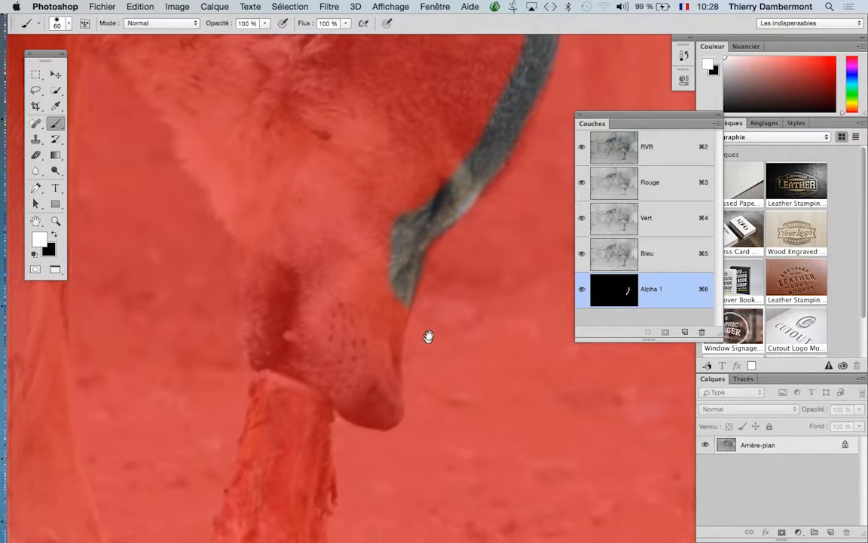
{"action": "left_click_drag", "start_coordinate": [428, 337], "coordinate": [432, 280]}
{"action": "left_click_drag", "start_coordinate": [451, 315], "coordinate": [441, 363]}
{"action": "mouse_move", "coordinate": [441, 398]}
{"action": "left_mouse_down"}
{"action": "mouse_move", "coordinate": [444, 417]}
{"action": "mouse_move", "coordinate": [446, 361]}
{"action": "left_mouse_up"}
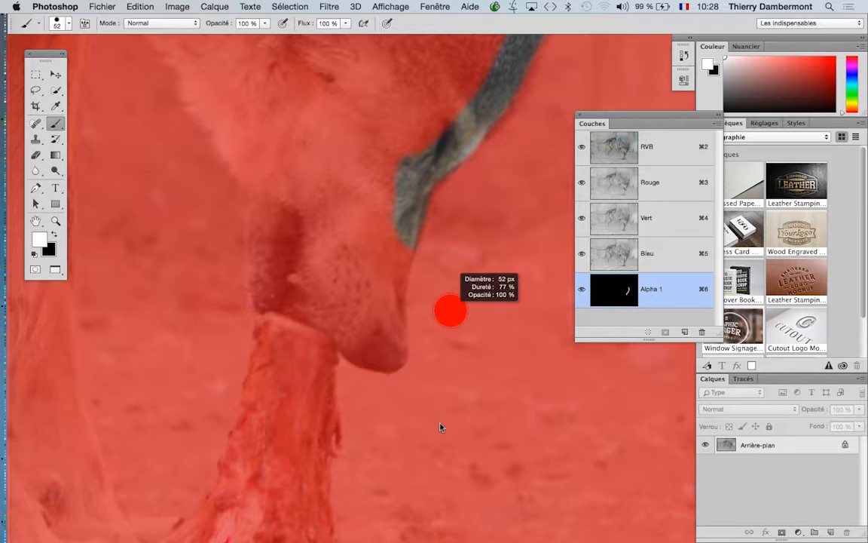
{"action": "left_click_drag", "start_coordinate": [441, 427], "coordinate": [421, 364]}
{"action": "mouse_move", "coordinate": [400, 260]}
{"action": "left_mouse_down"}
{"action": "mouse_move", "coordinate": [397, 249]}
{"action": "mouse_move", "coordinate": [400, 288]}
{"action": "mouse_move", "coordinate": [380, 327]}
{"action": "mouse_move", "coordinate": [389, 347]}
{"action": "mouse_move", "coordinate": [298, 303]}
{"action": "mouse_move", "coordinate": [242, 264]}
{"action": "mouse_move", "coordinate": [336, 310]}
{"action": "mouse_move", "coordinate": [387, 316]}
{"action": "mouse_move", "coordinate": [380, 291]}
{"action": "left_mouse_up"}
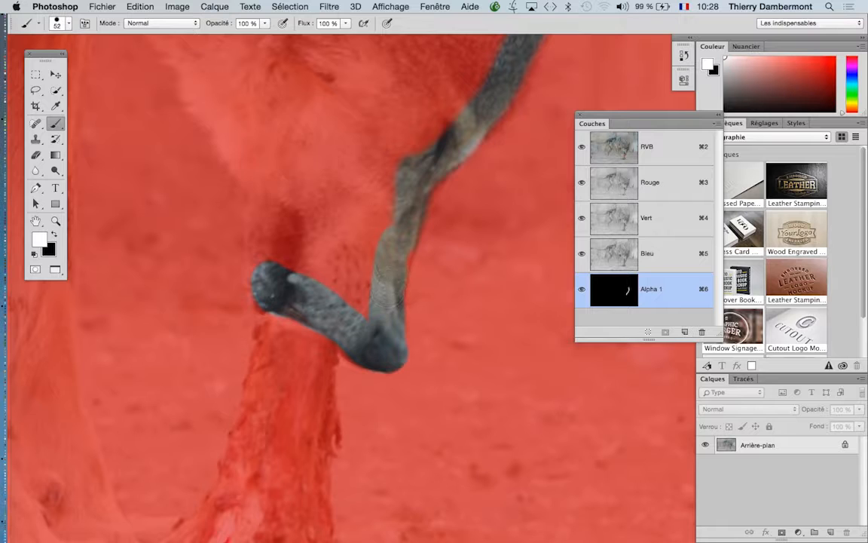
- Examine the painted edge from the wolf's forehead to its mouth, comparing the soft and hard brush strokes
{"action": "scroll", "coordinate": [426, 381], "scroll_direction": "up", "scroll_amount": 5}
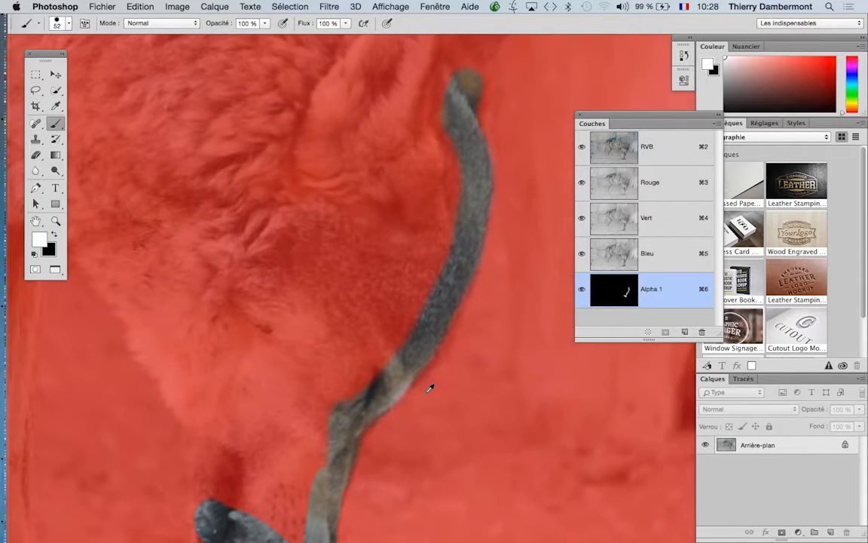
{"action": "scroll", "coordinate": [432, 386], "scroll_direction": "down", "scroll_amount": 2}
{"action": "scroll", "coordinate": [438, 335], "scroll_direction": "down", "scroll_amount": 3}
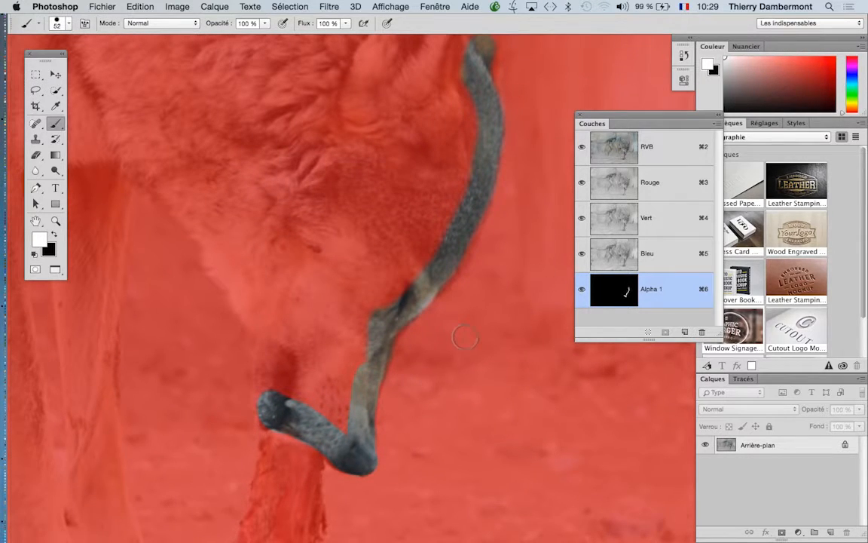
{"action": "scroll", "coordinate": [470, 331], "scroll_direction": "down", "scroll_amount": 2}
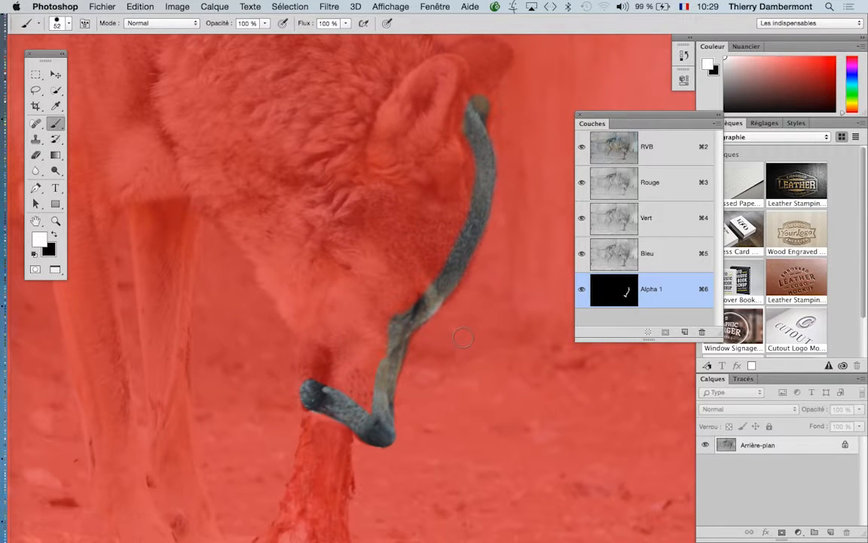
{"action": "left_click", "coordinate": [392, 328]}
{"action": "scroll", "coordinate": [484, 240], "scroll_direction": "up", "scroll_amount": 2}
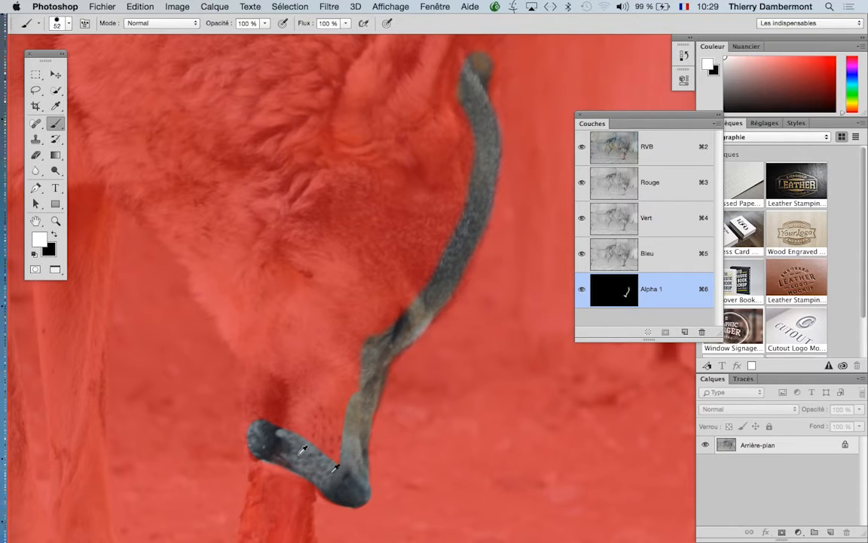
{"action": "scroll", "coordinate": [397, 333], "scroll_direction": "down", "scroll_amount": 3}
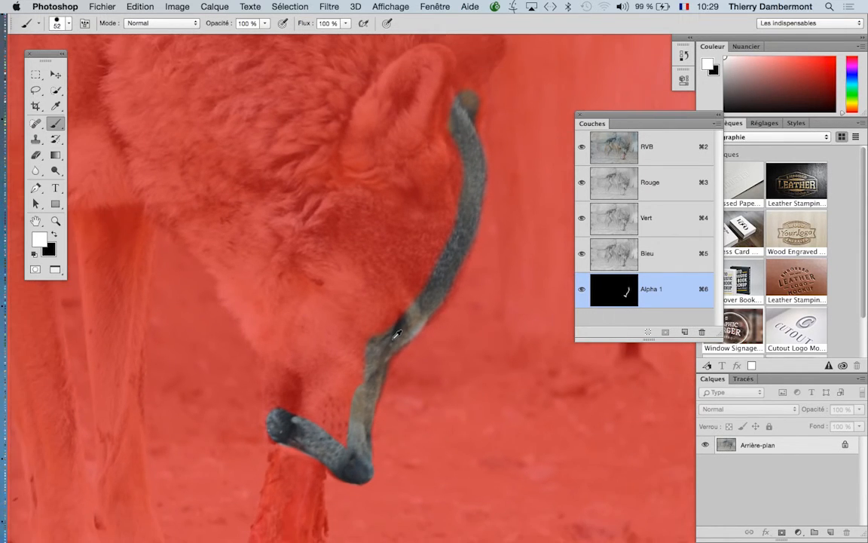